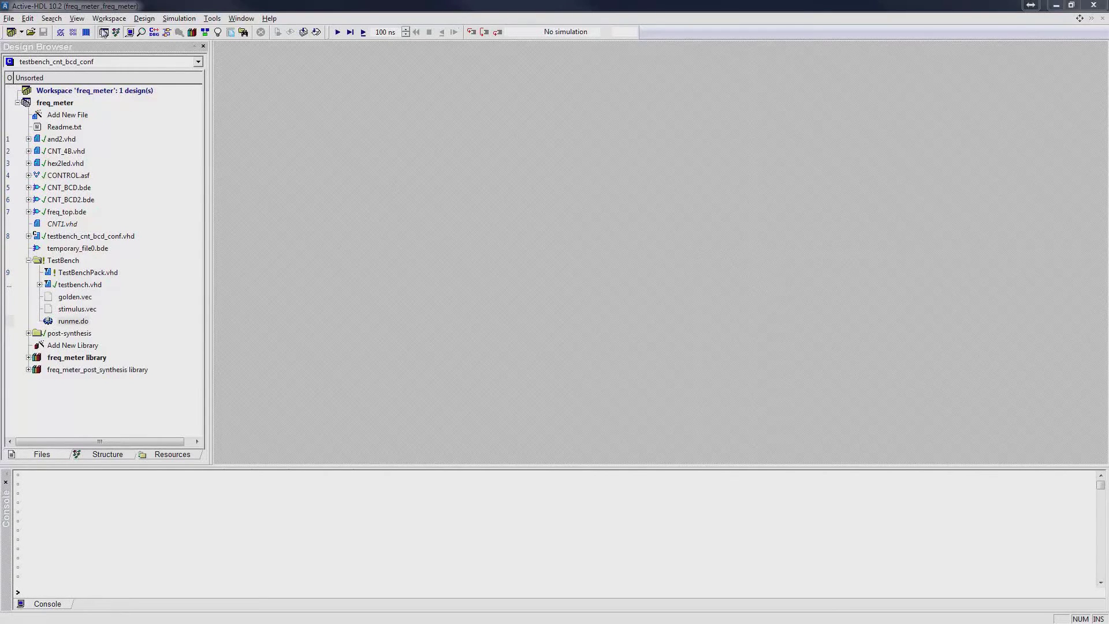
Open the freq_meter Design Settings and review the VHDL and Verilog compilation pages.
left_click(136, 20)
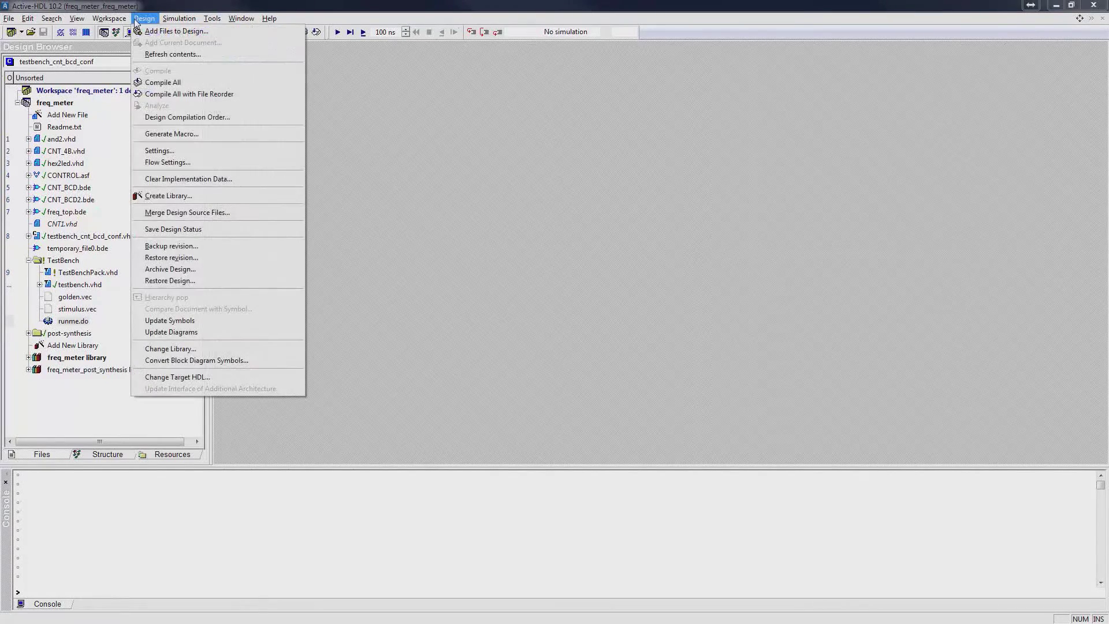
left_click(157, 151)
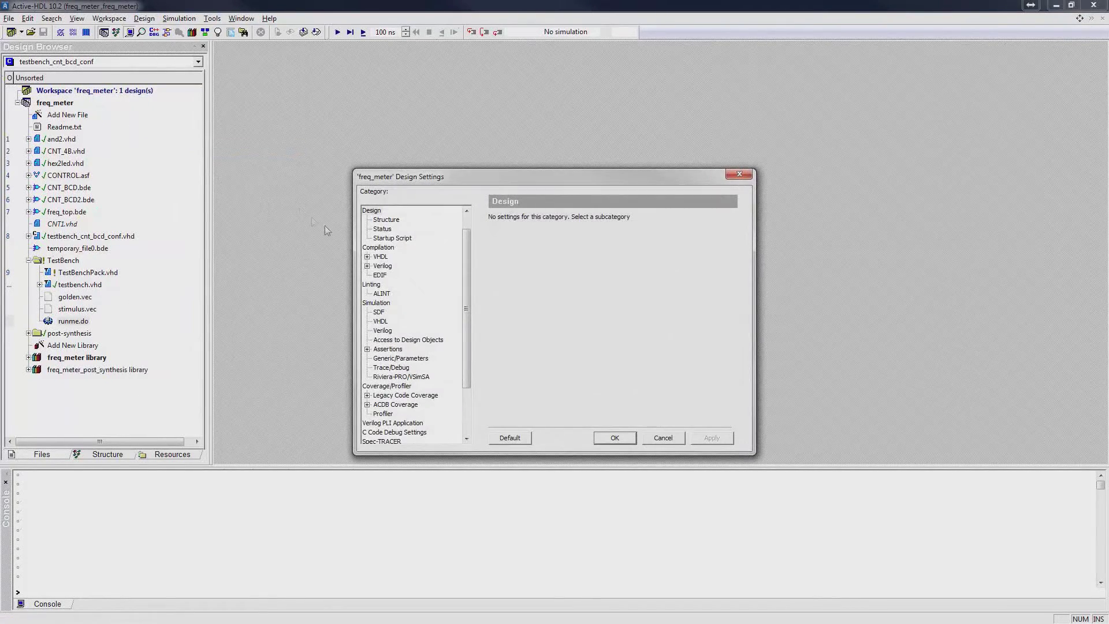
left_click(388, 250)
left_click(381, 257)
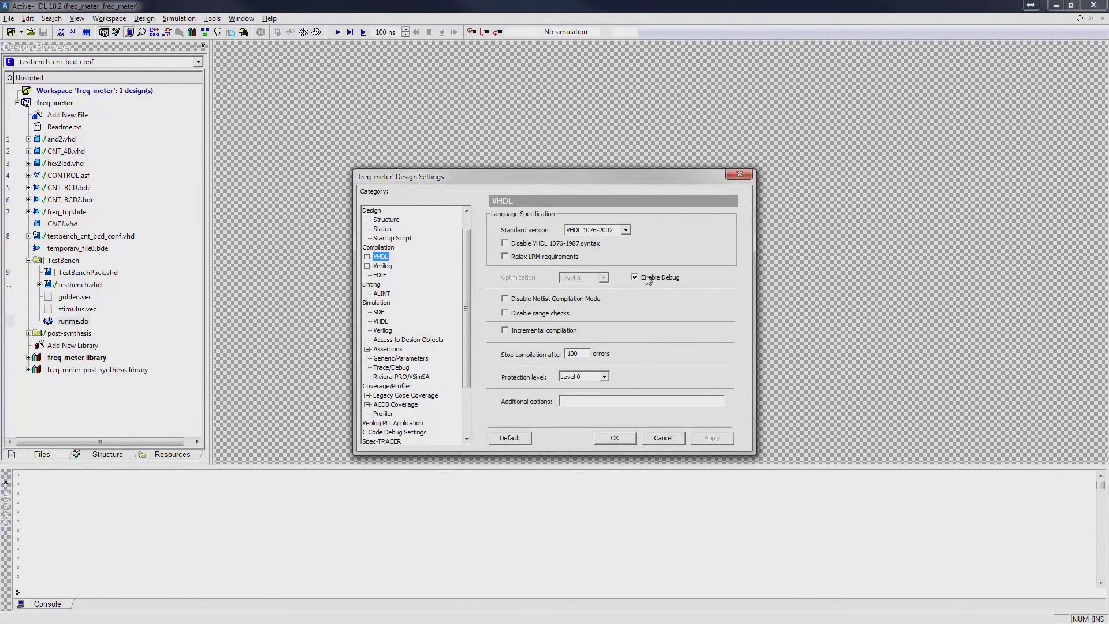
left_click(392, 266)
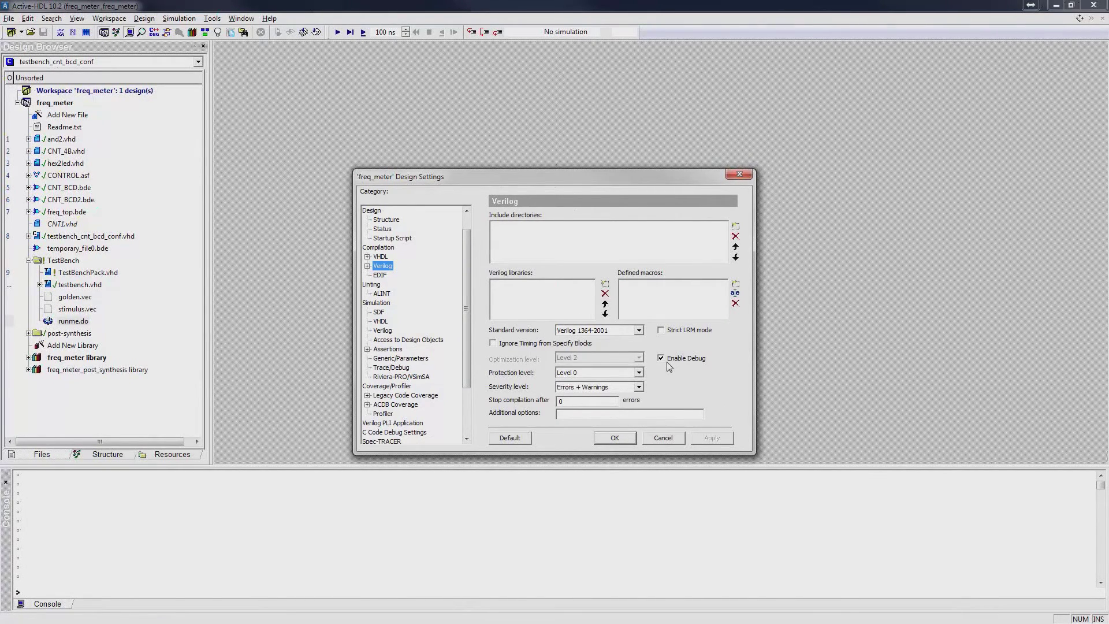
Select ACDB Coverage as the coverage type under Coverage/Profiler.
left_click(367, 404)
left_click(408, 348)
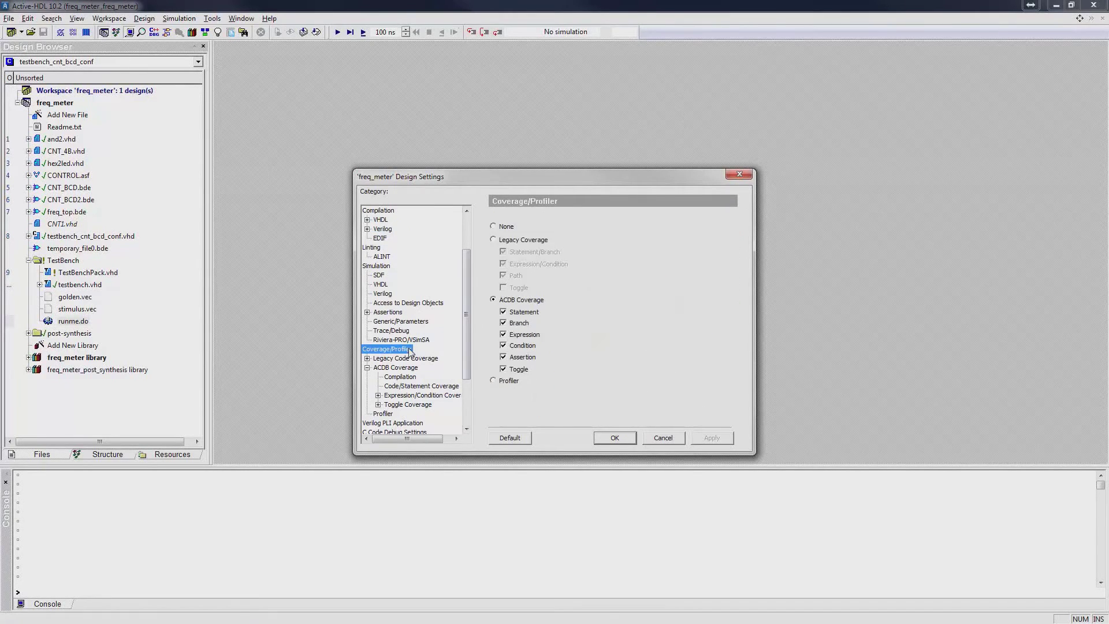
left_click(509, 302)
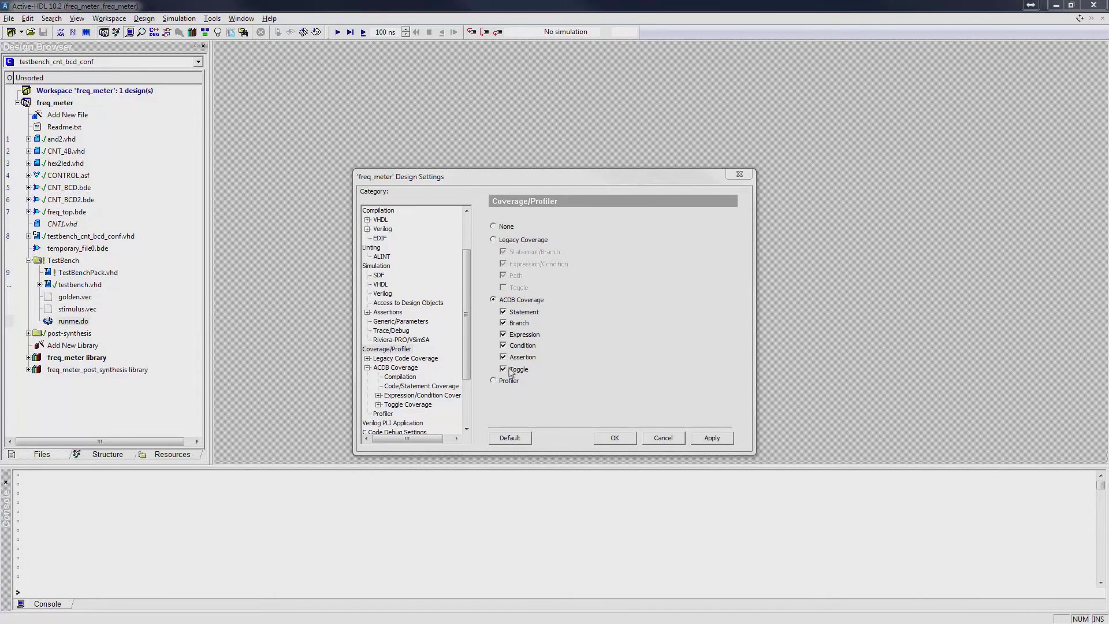
left_click(444, 386)
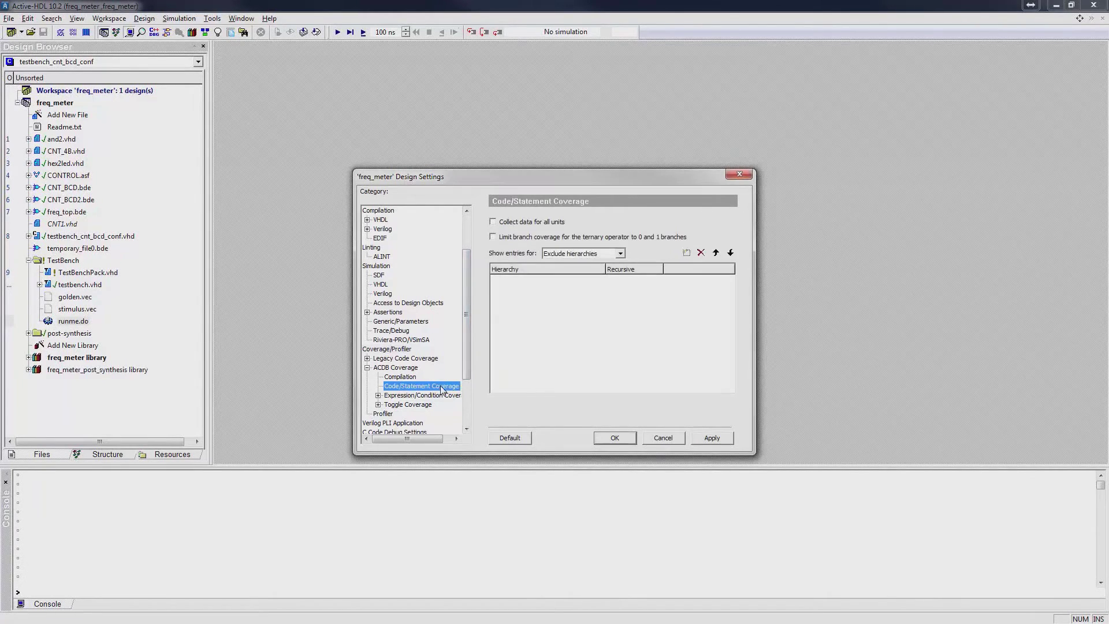
Collect statement coverage data for all units and keep Control as the expression coverage mode.
left_click(543, 223)
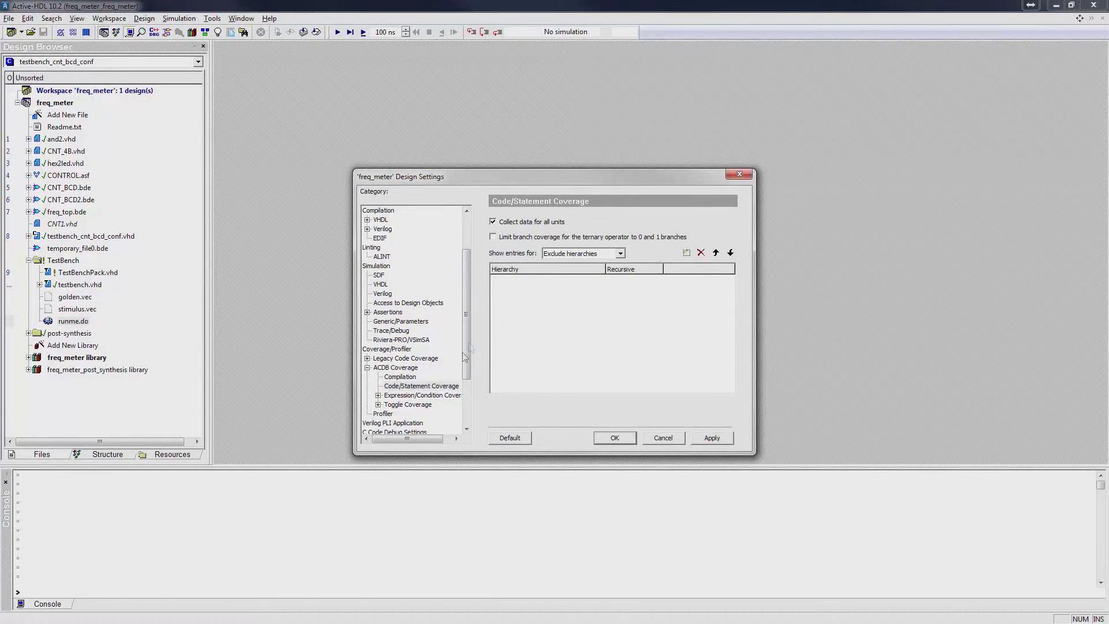
left_click(436, 396)
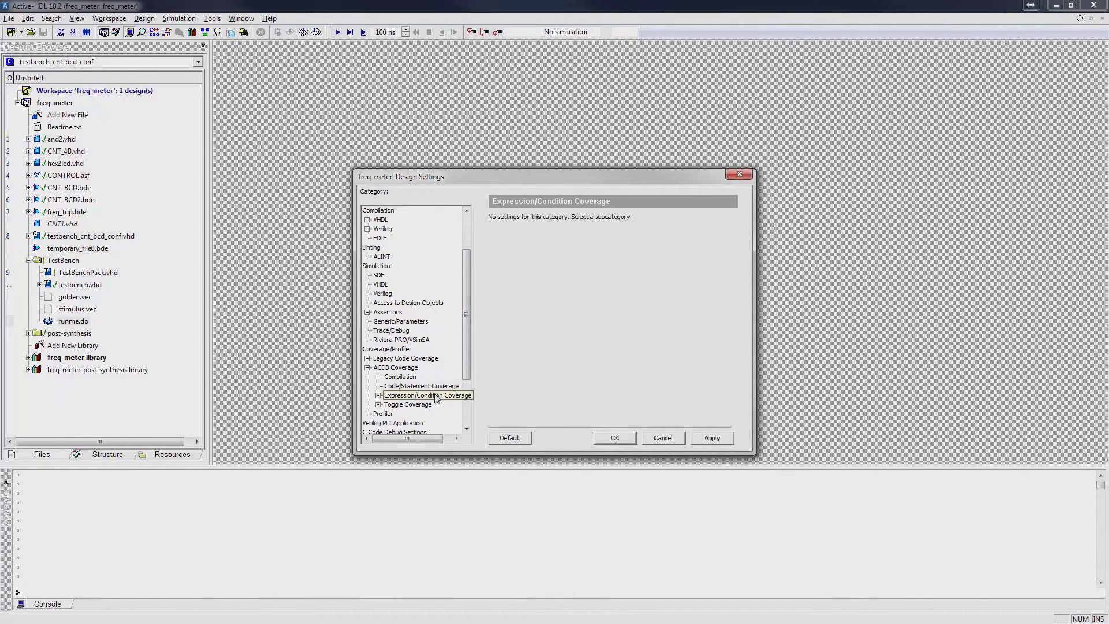
double_click(420, 397)
left_click(425, 404)
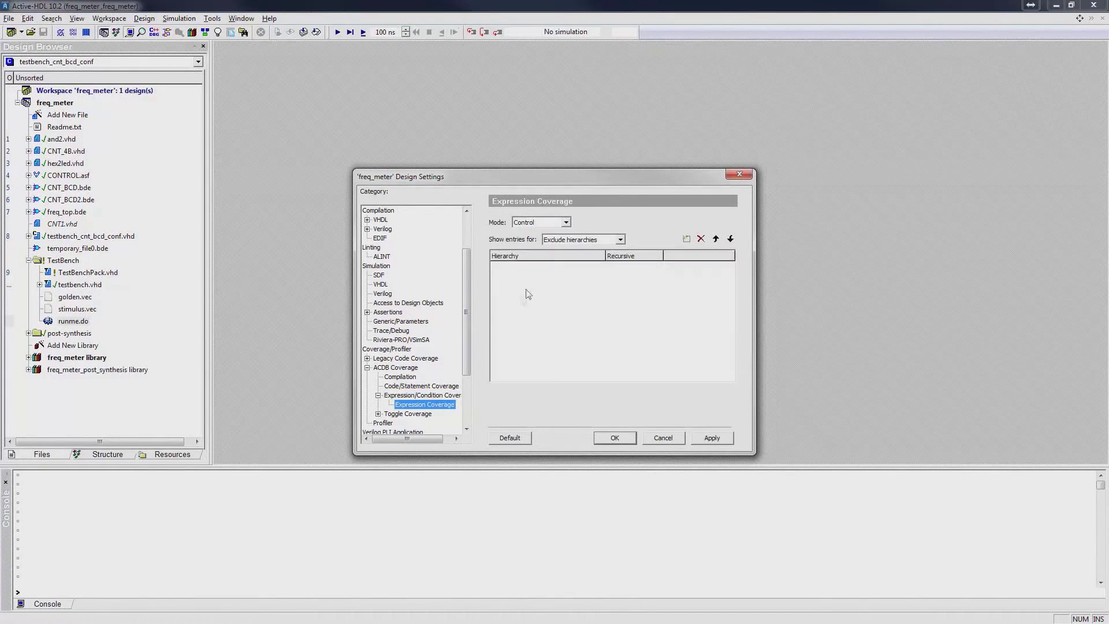
left_click(554, 223)
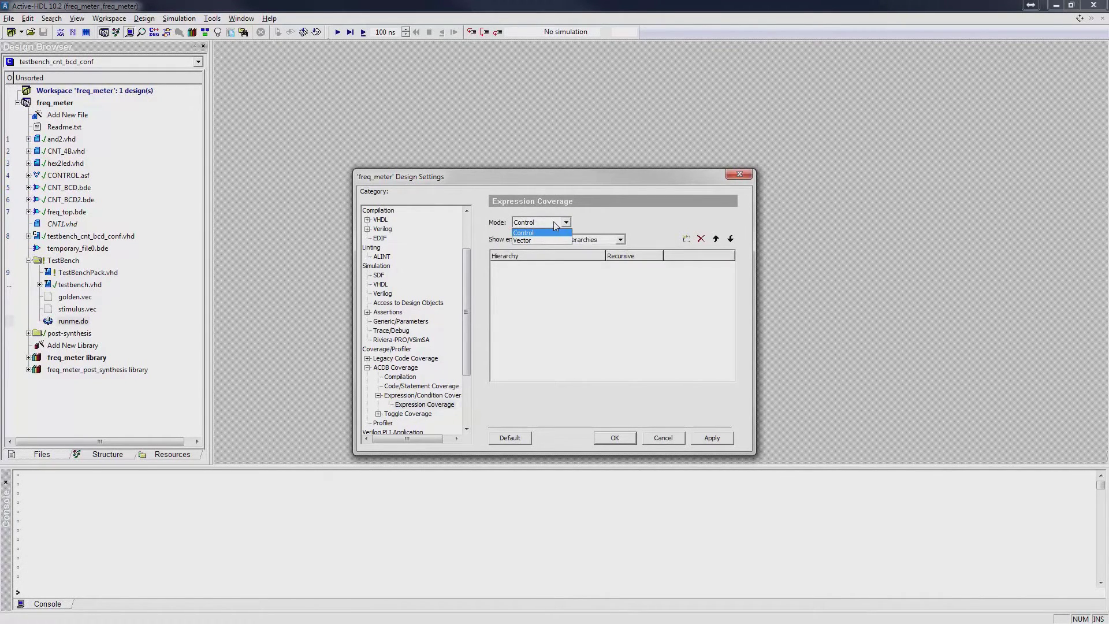
left_click(553, 222)
left_click_drag(469, 321, 471, 343)
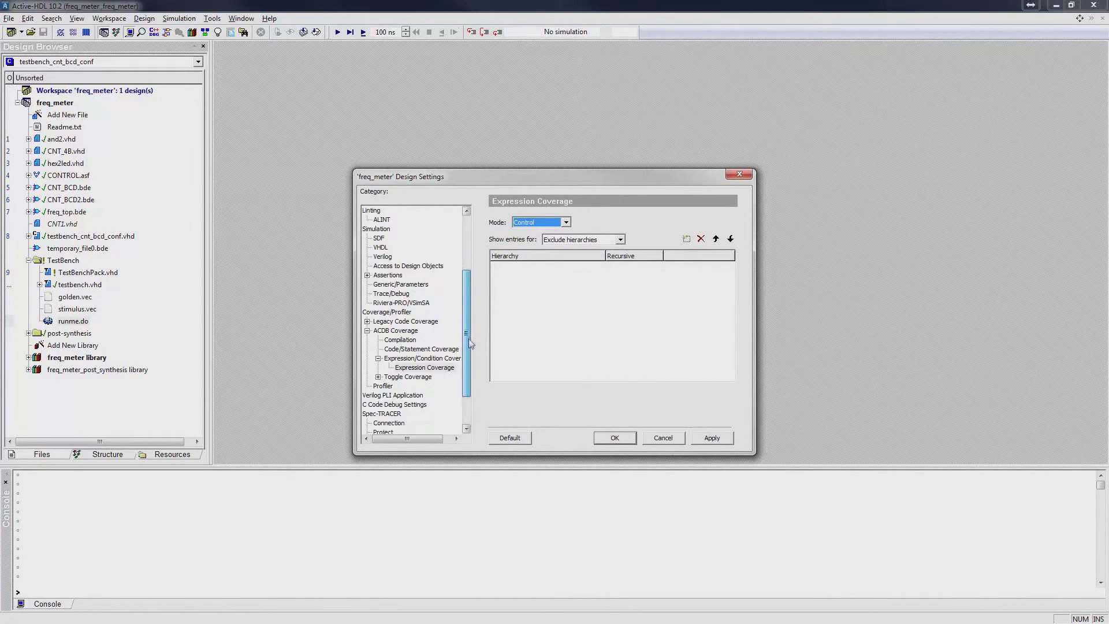
Review advanced toggle coverage settings, apply the design settings with OK, and open runme.do.
left_click(378, 377)
left_click(426, 376)
left_click(410, 387)
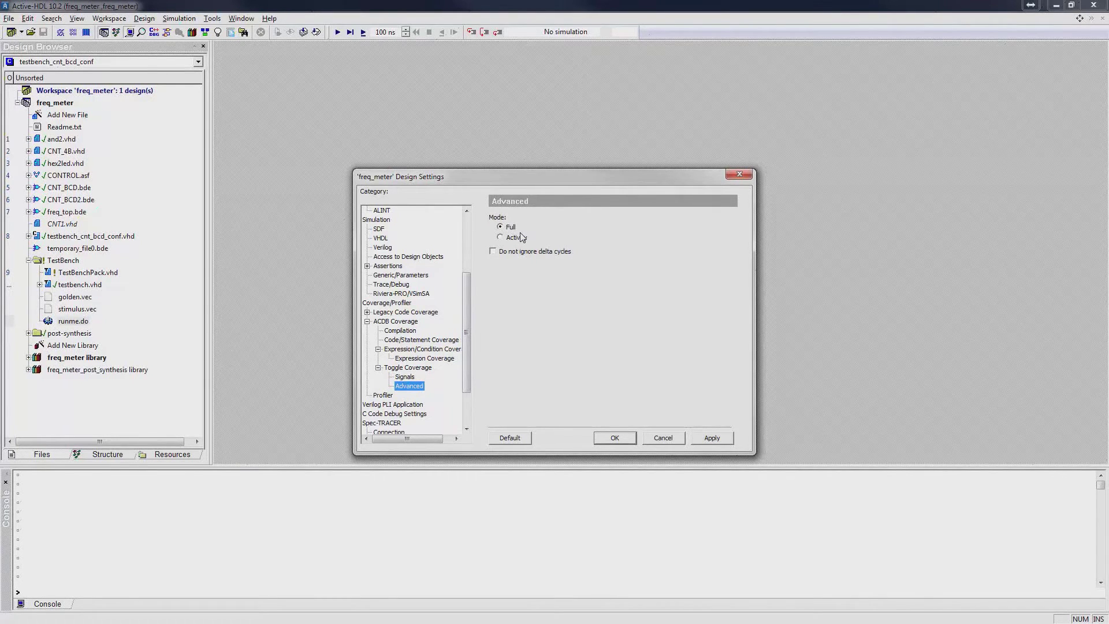
left_click(619, 439)
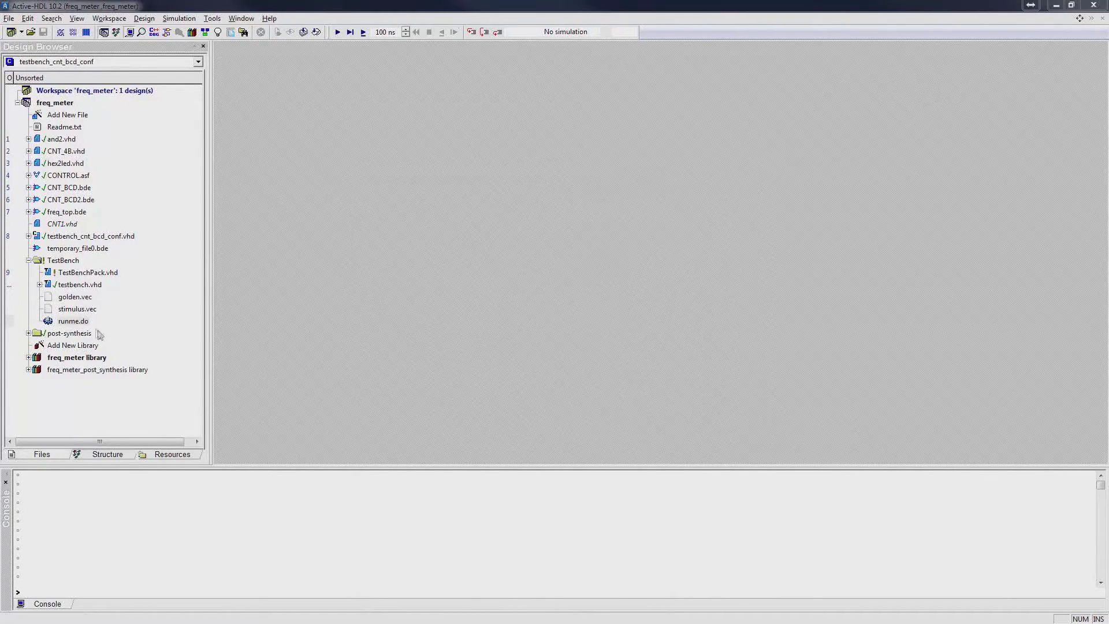
double_click(79, 323)
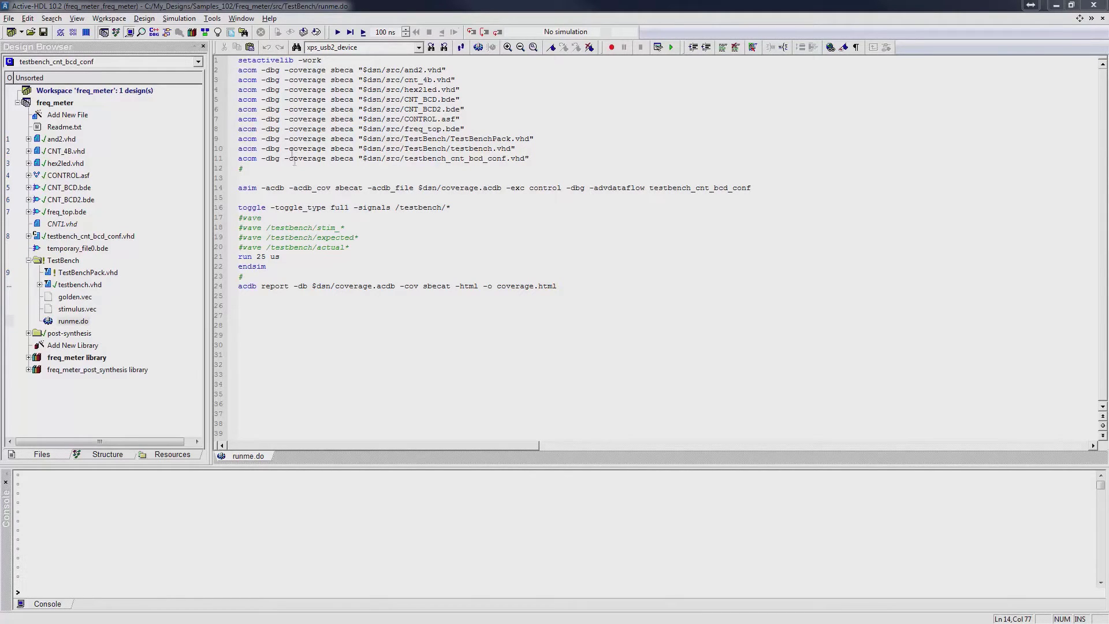
left_click_drag(261, 70, 327, 71)
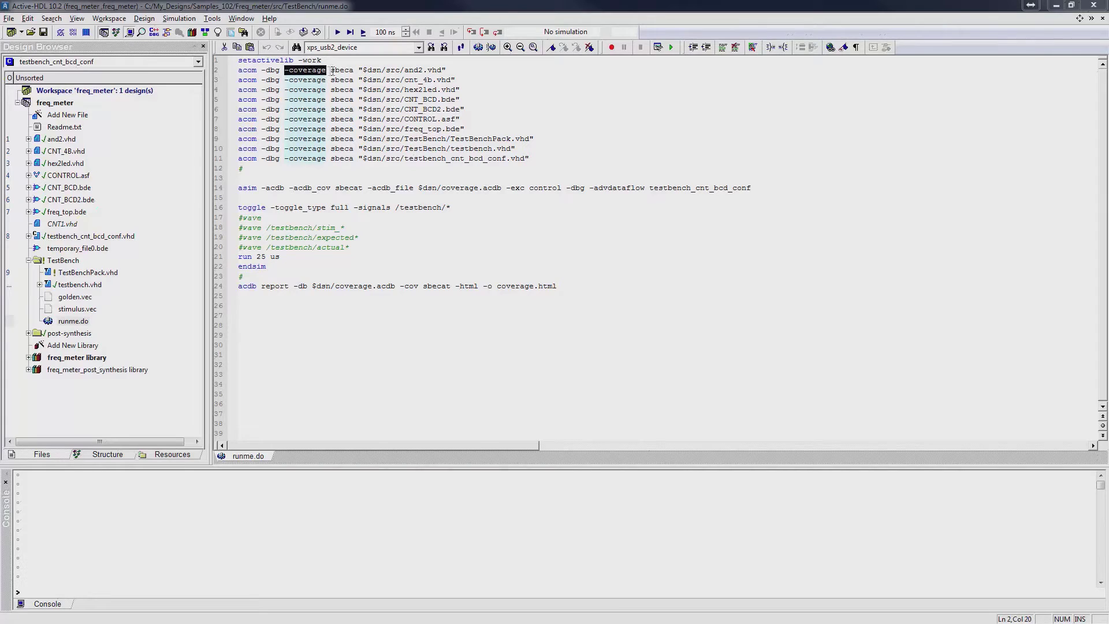
left_click_drag(331, 70, 353, 71)
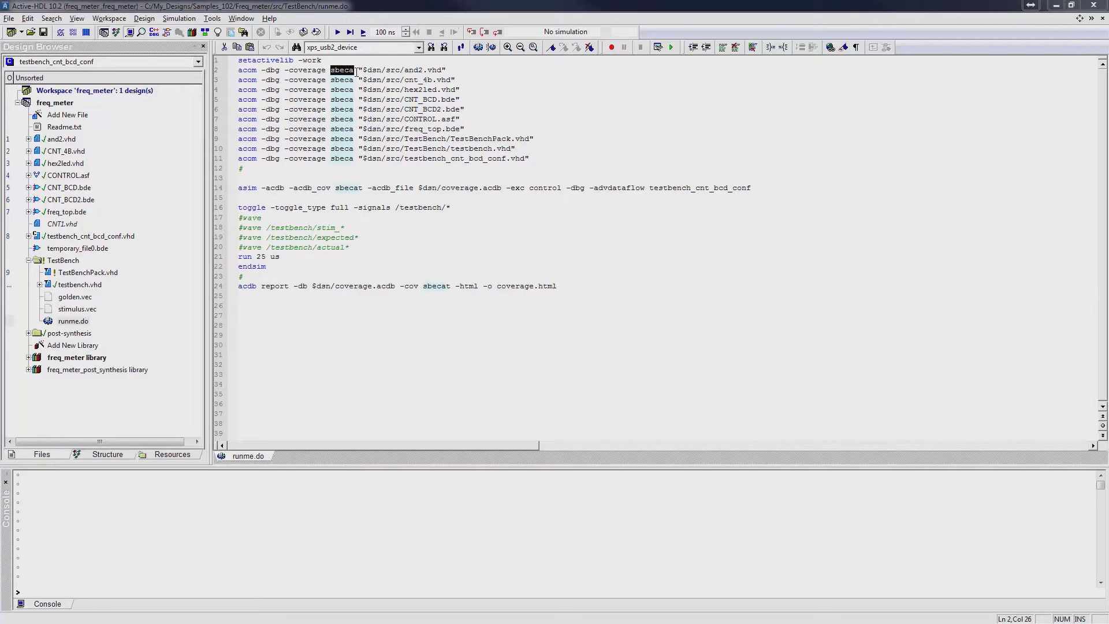
left_click(266, 188)
left_click_drag(270, 189, 283, 190)
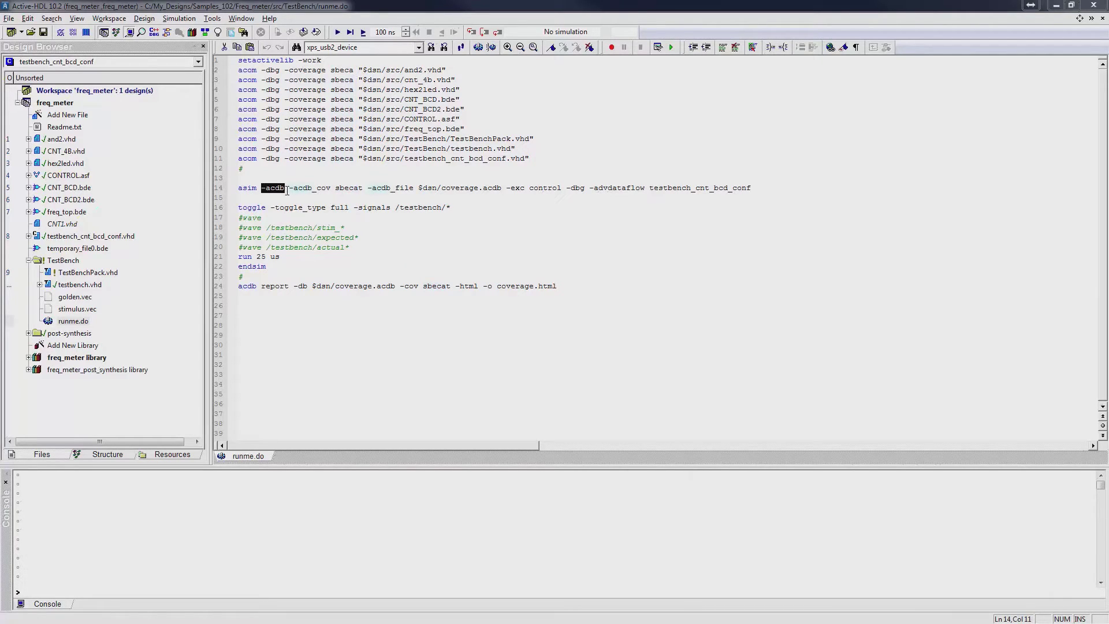
left_click_drag(289, 189, 333, 188)
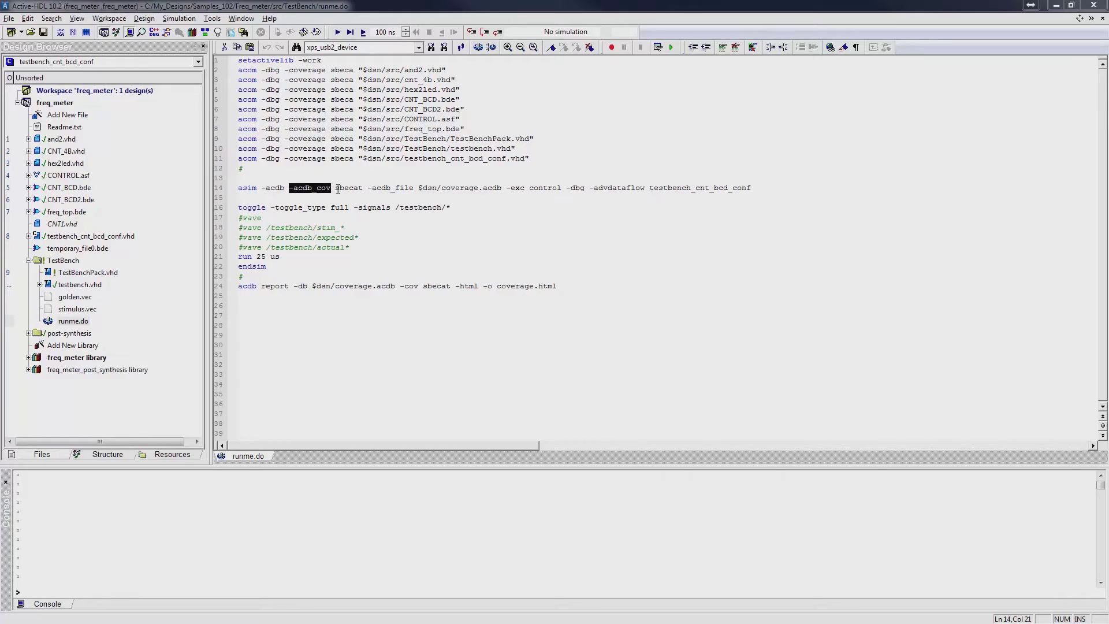
left_click_drag(336, 189, 364, 187)
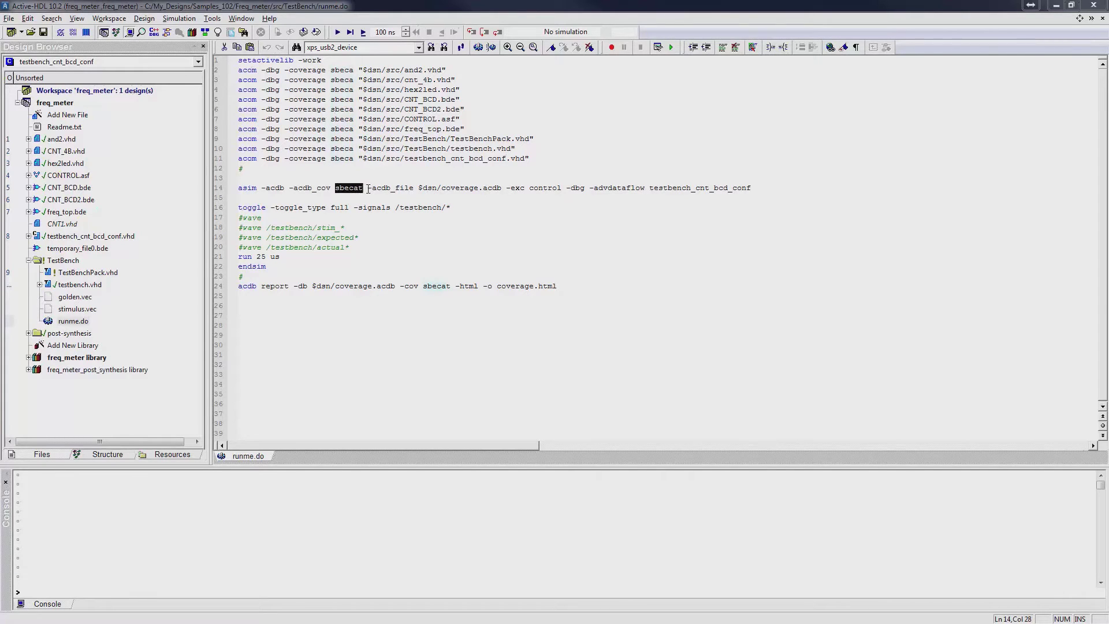
left_click_drag(368, 188, 502, 189)
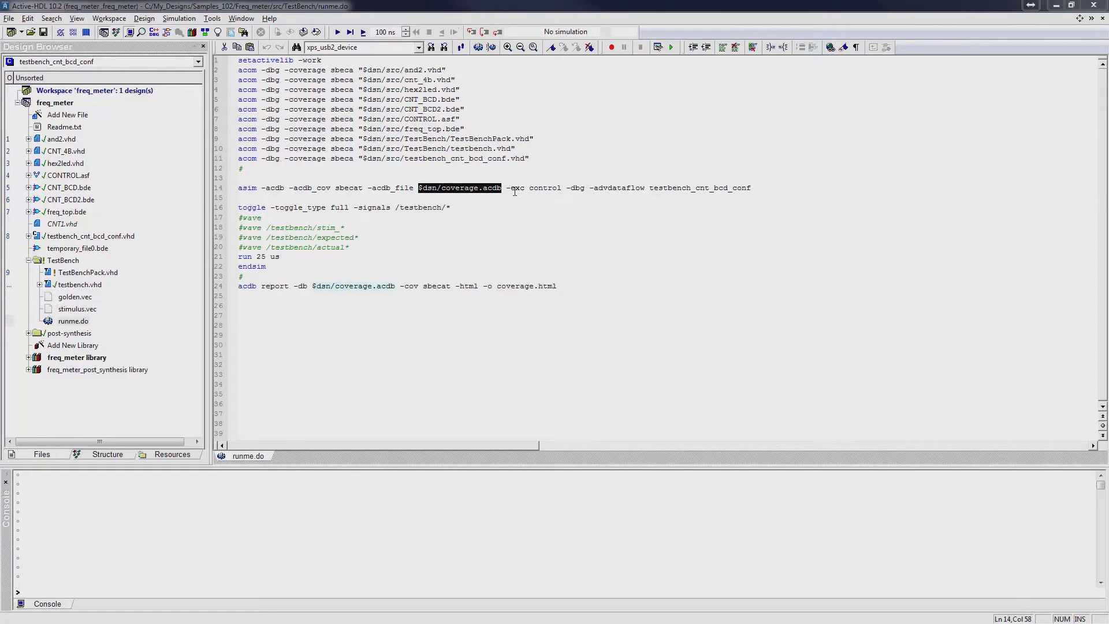
double_click(508, 188)
left_click_drag(538, 188, 568, 186)
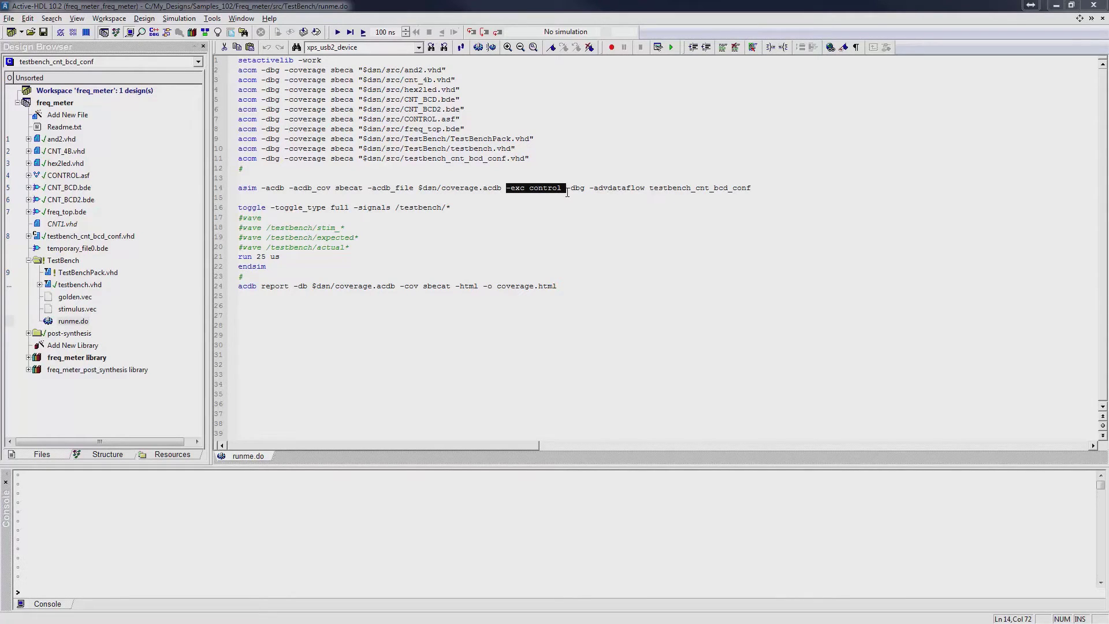
Execute the runme.do script and review the simulation console output.
left_click(479, 47)
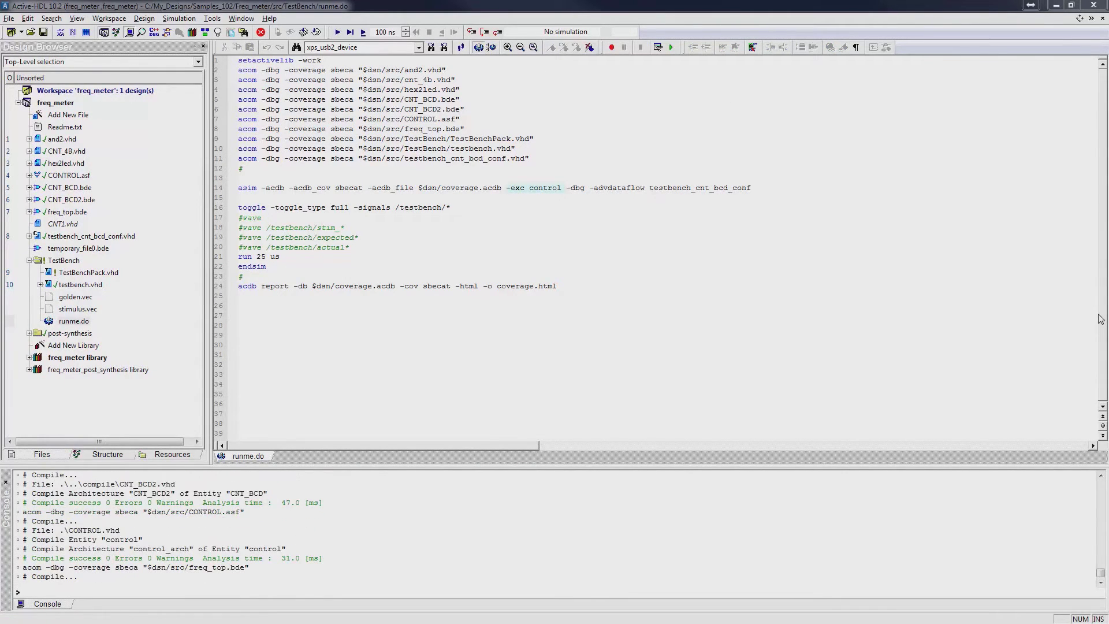
left_click(515, 315)
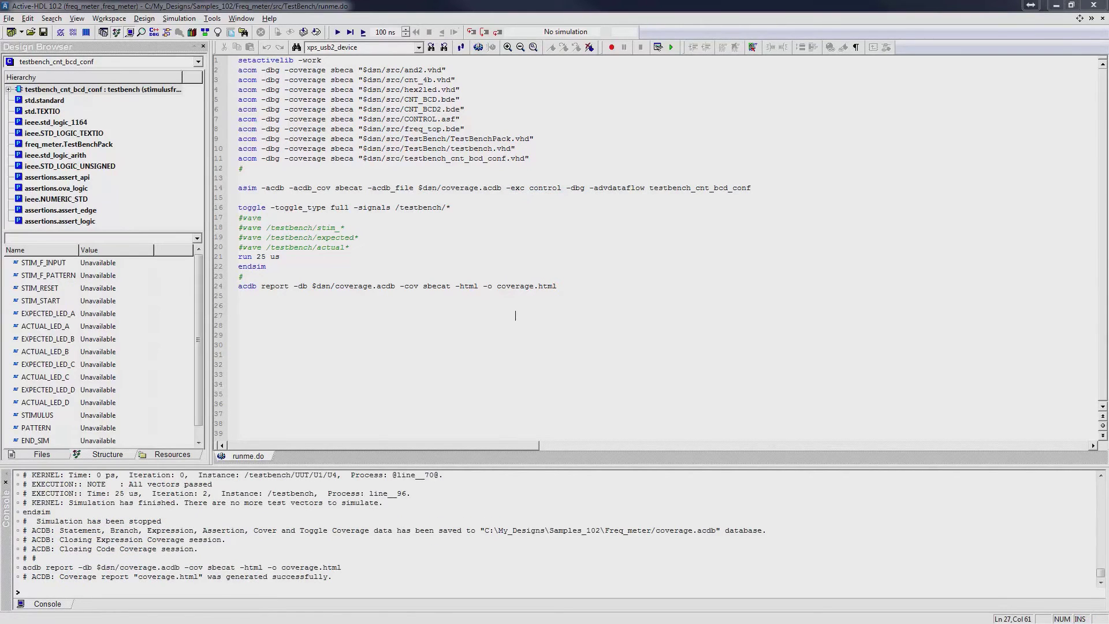
left_click(1100, 477)
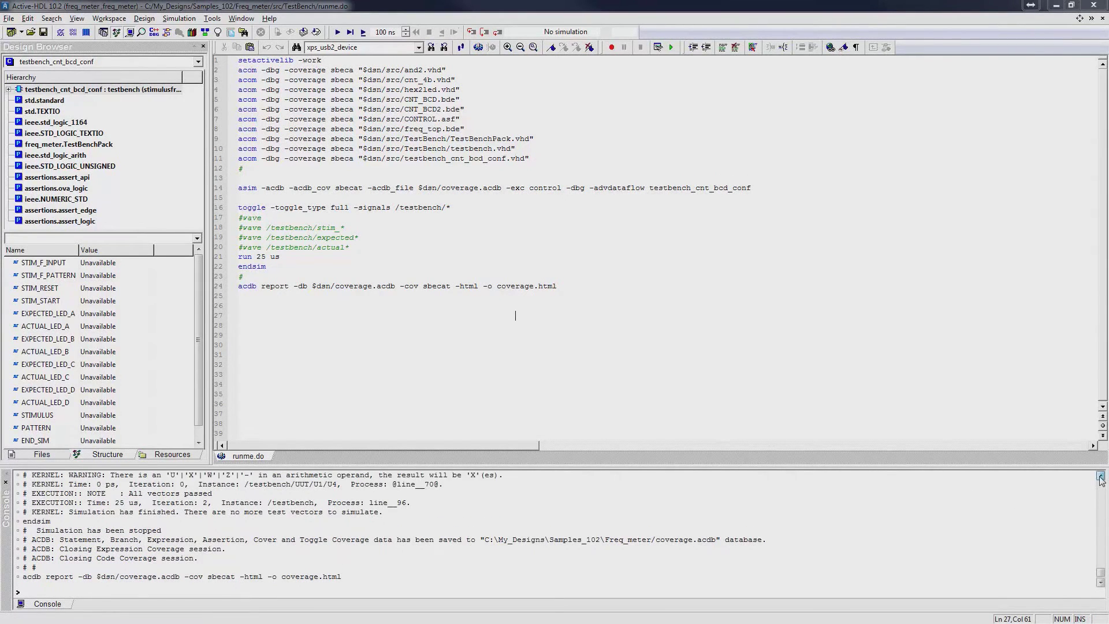
left_click_drag(799, 543, 18, 539)
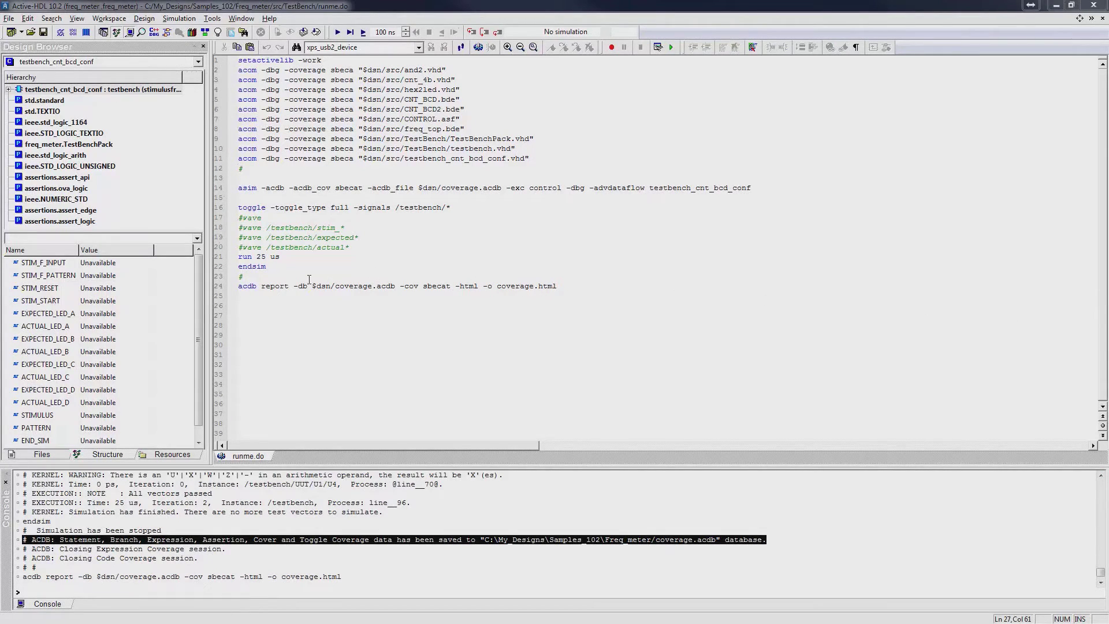
Highlight line 24's acdb report command with its -db, -html and coverage.html arguments.
left_click_drag(293, 286, 232, 287)
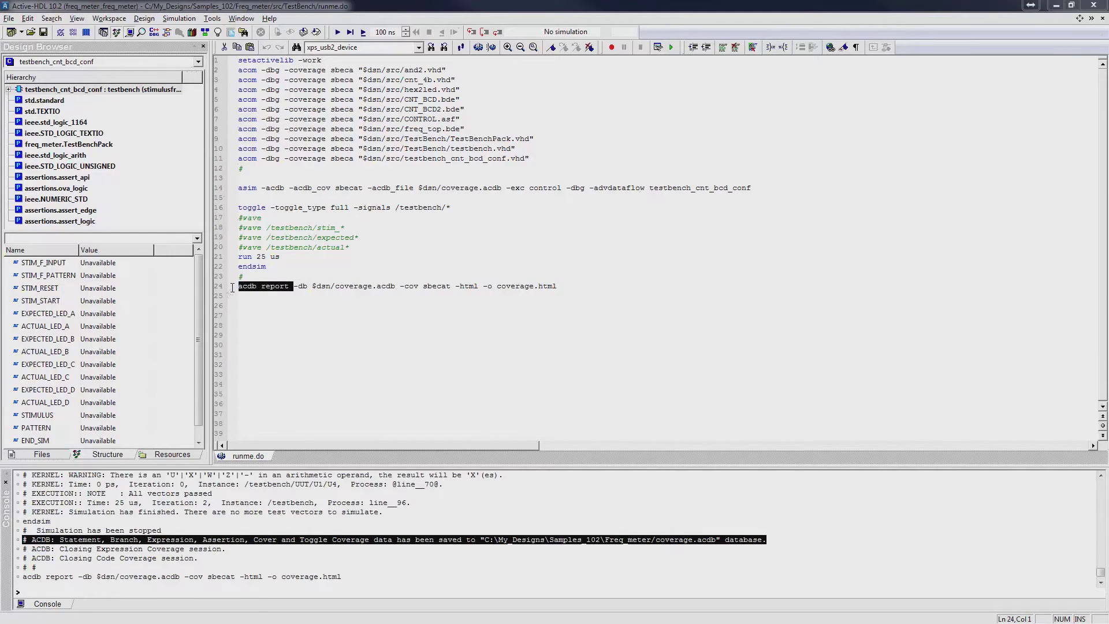
left_click_drag(308, 286, 457, 286)
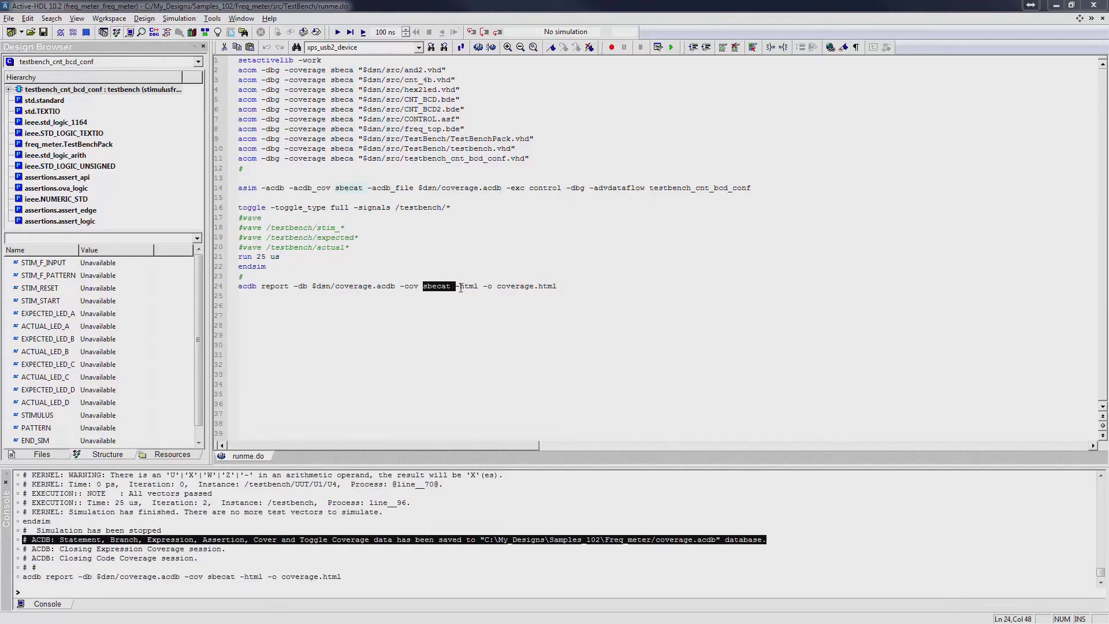
left_click_drag(460, 286, 480, 286)
left_click_drag(494, 286, 564, 287)
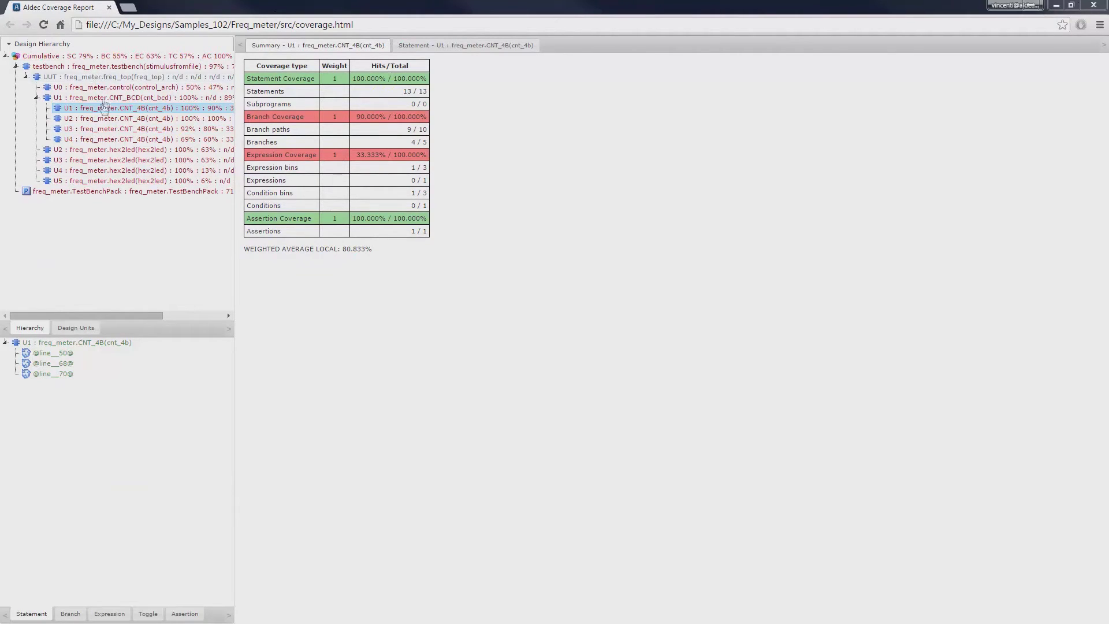
Show statement coverage for U3 CNT_4B on the annotated cnt_4b.vhd source.
left_click(88, 129)
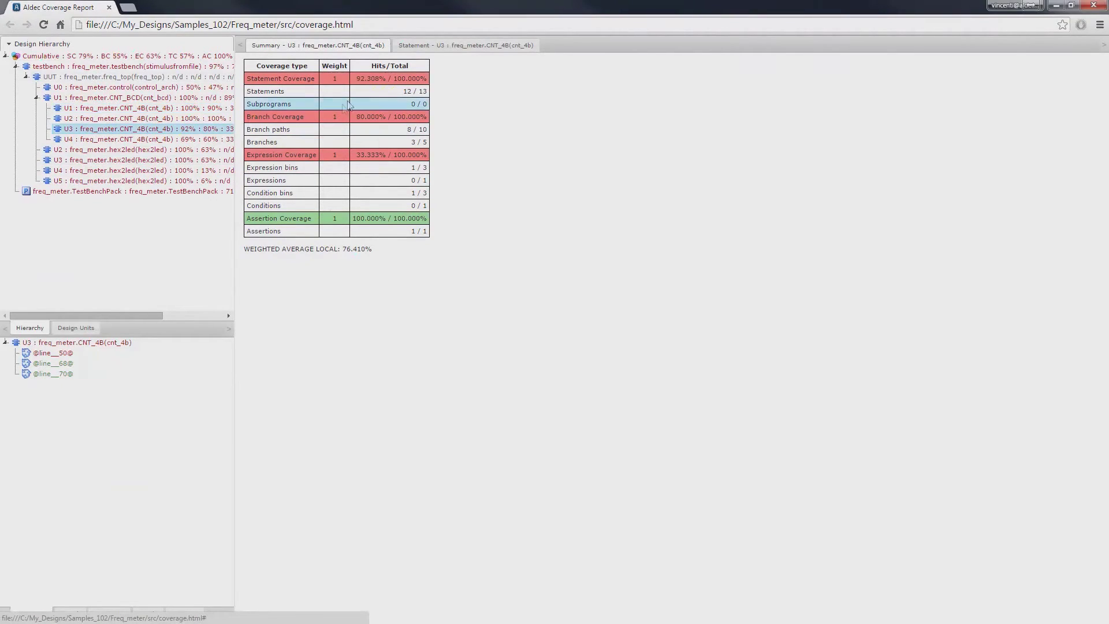
left_click(474, 50)
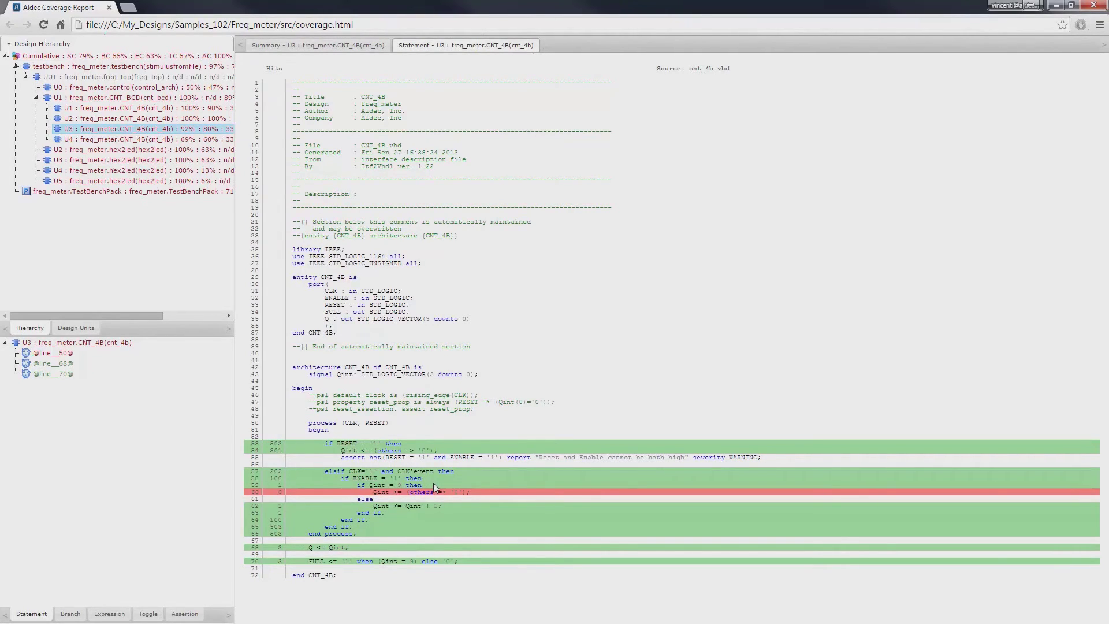
left_click_drag(433, 484, 286, 467)
Clear the source selection and show expression coverage for U1 CNT_BCD.
left_click(301, 471)
left_click(109, 613)
left_click(115, 98)
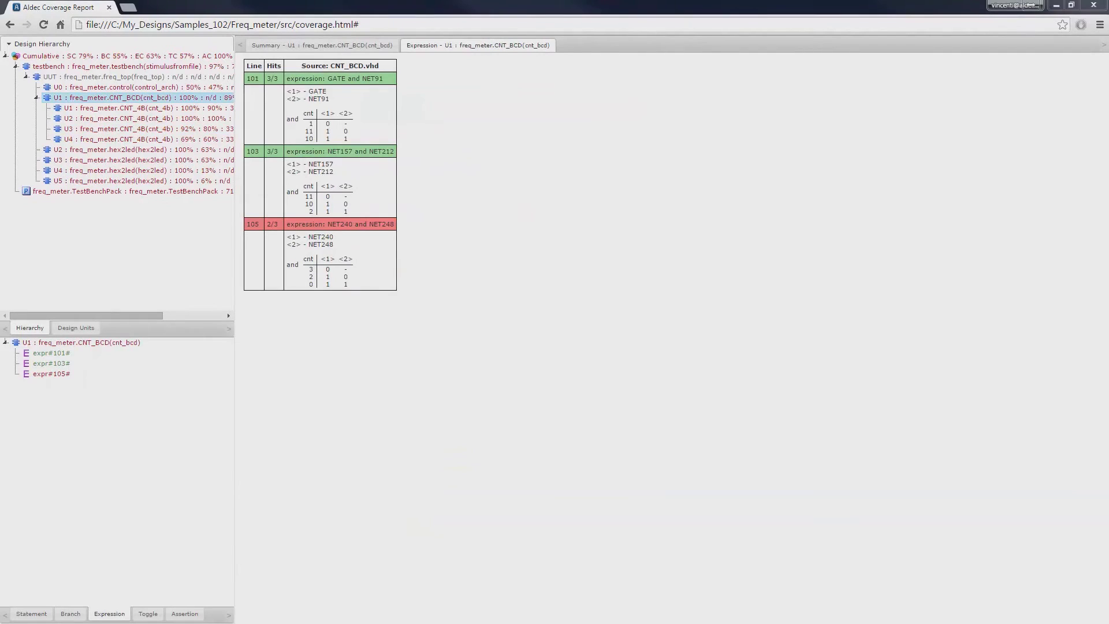